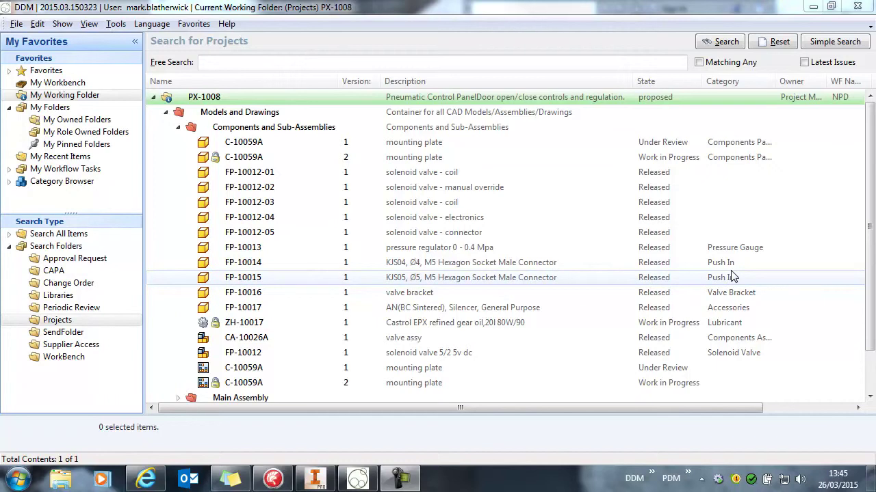
Load drawing C-10059A issue 2 from project PX-1008 into Inventor.
double_click(247, 383)
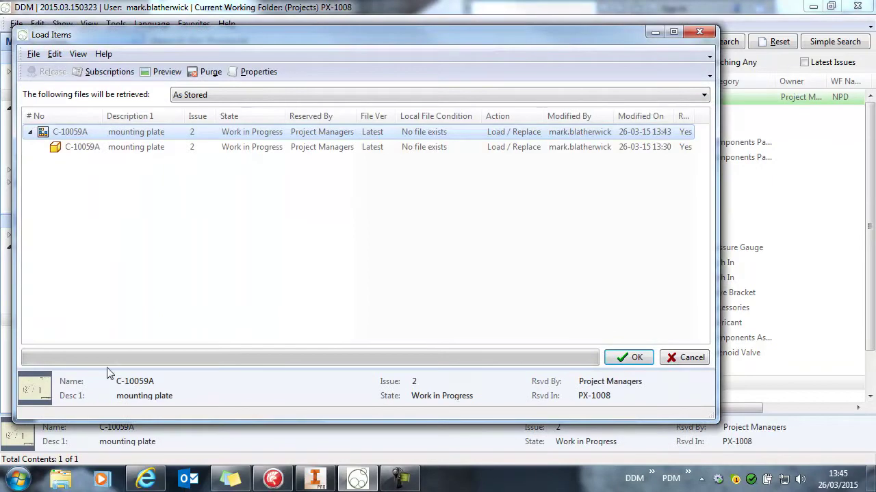
left_click(636, 358)
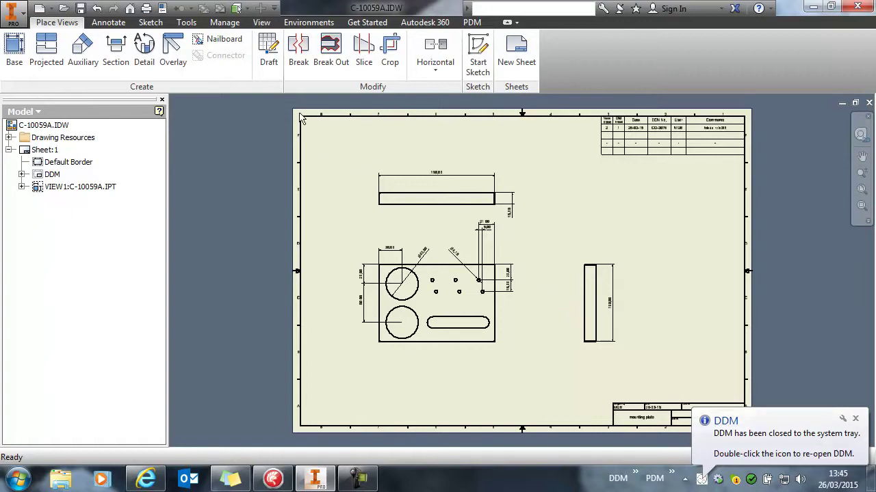
Save a DXF of C-10059A from the PDM ribbon and close the 'DXF created' note.
left_click(472, 22)
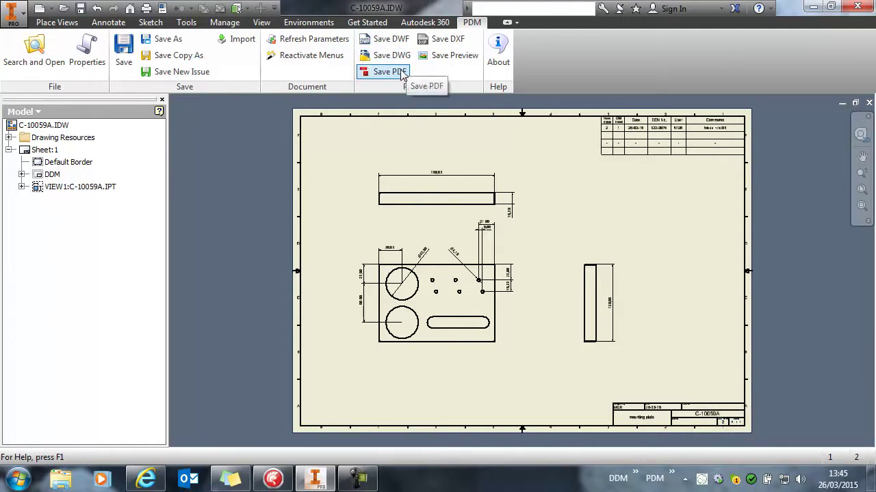
left_click(441, 39)
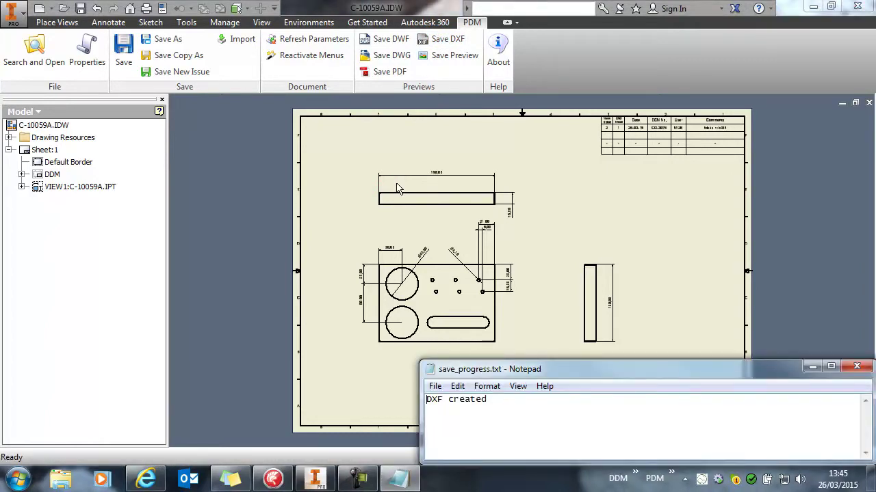
left_click(856, 367)
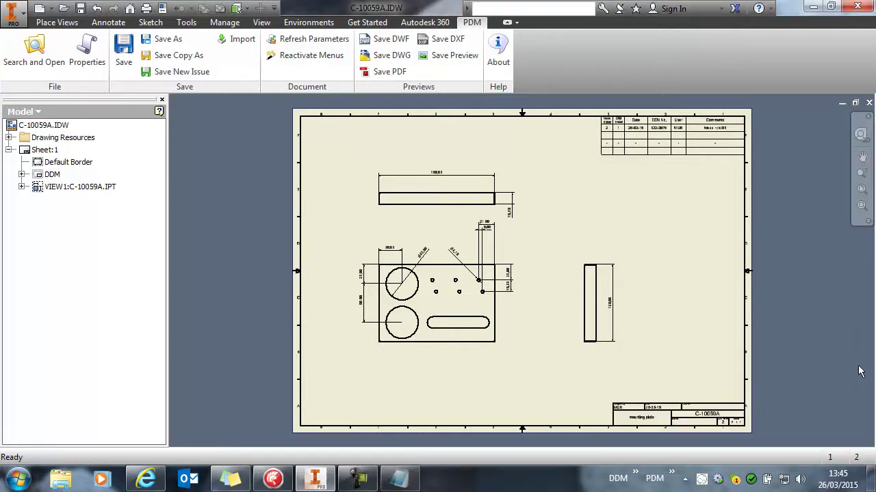
Inspect the DXF File (Sheet 1) row in C-10059A's DDM Attachments properties.
left_click(89, 54)
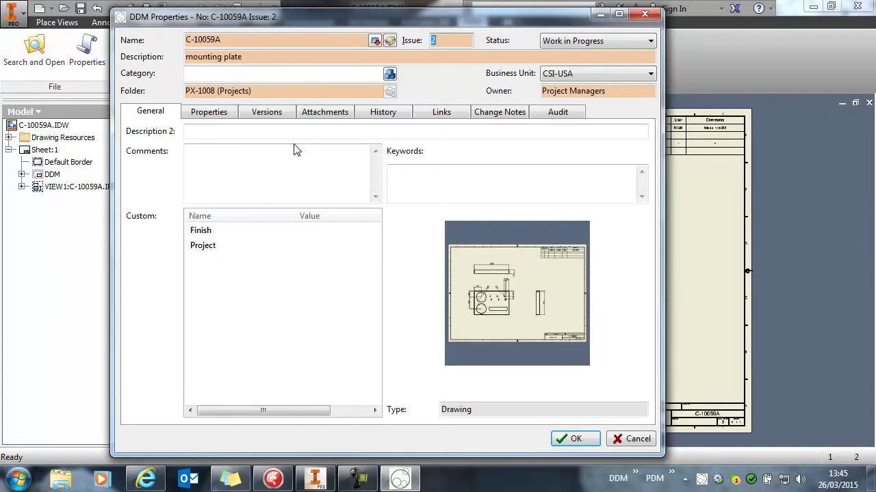
left_click(328, 115)
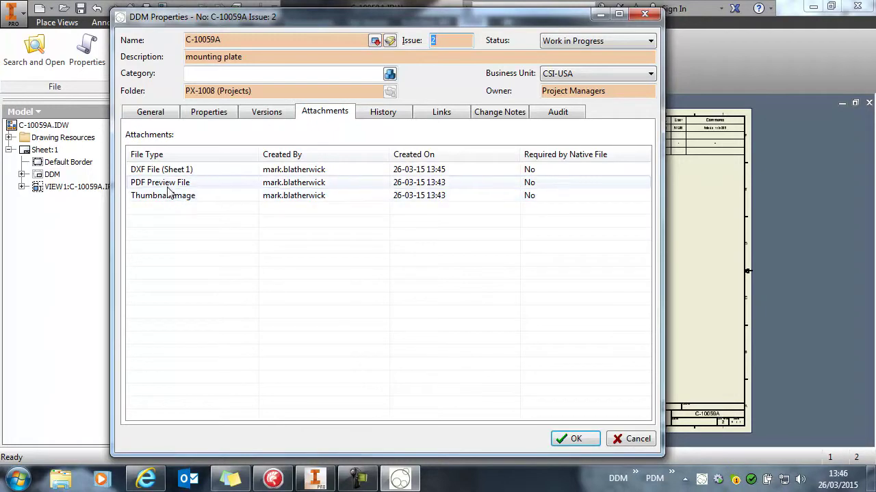
left_click(151, 112)
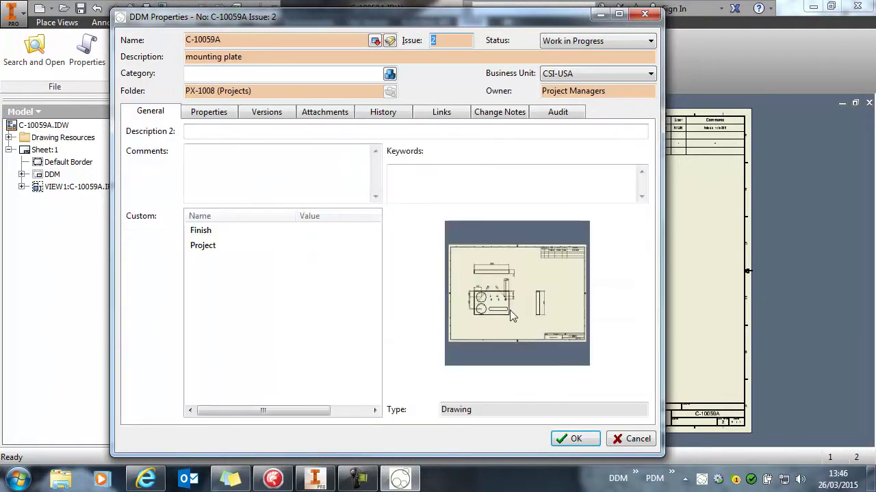
left_click(324, 111)
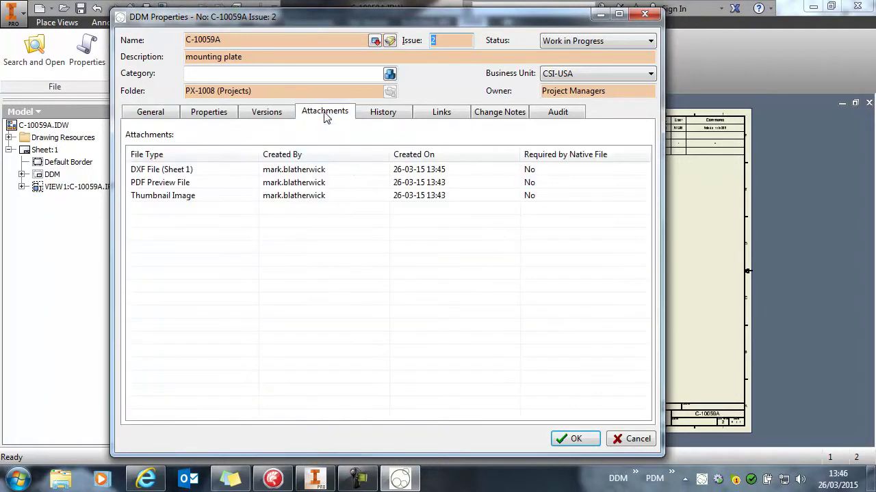
left_click(165, 172)
right_click(185, 169)
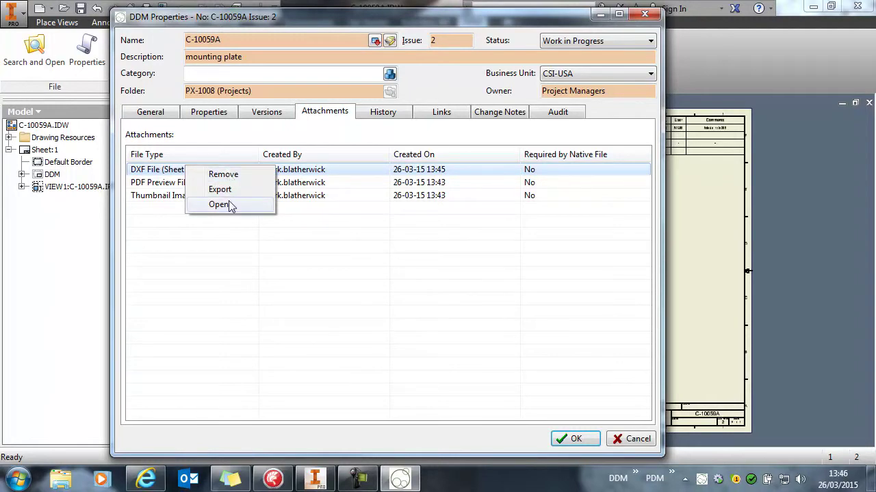
left_click(388, 264)
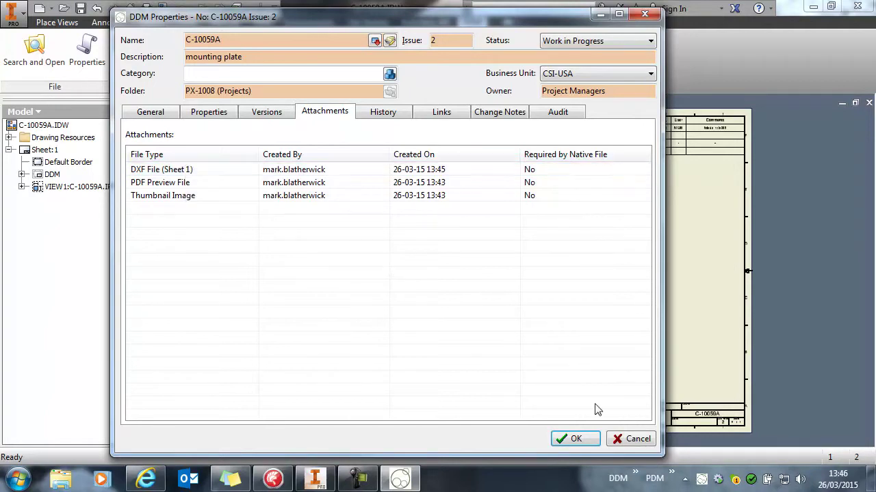
Remove the DXF File (Sheet 1) attachment from C-10059A's properties, then switch to DDM Administration.
left_click(628, 440)
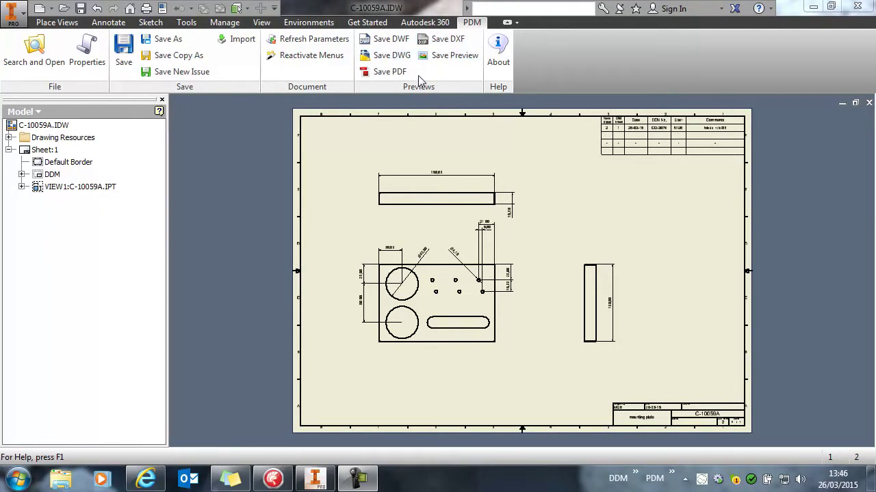
left_click(82, 62)
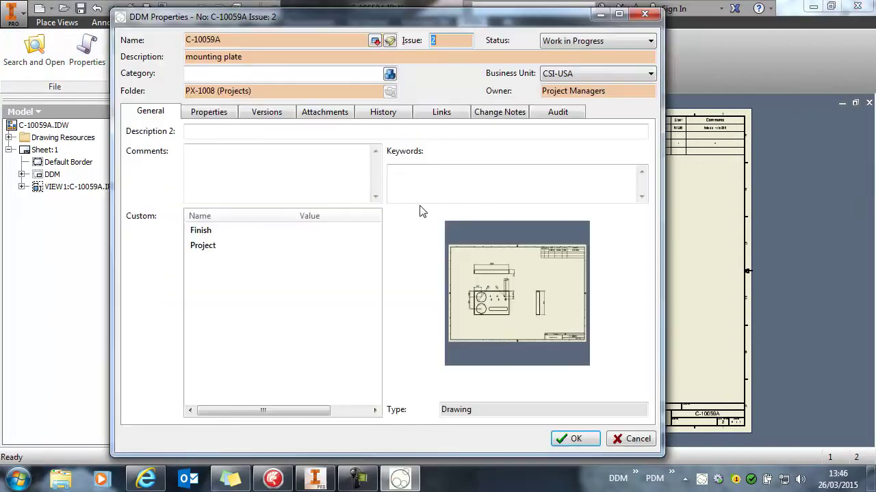
left_click(325, 114)
left_click(193, 172)
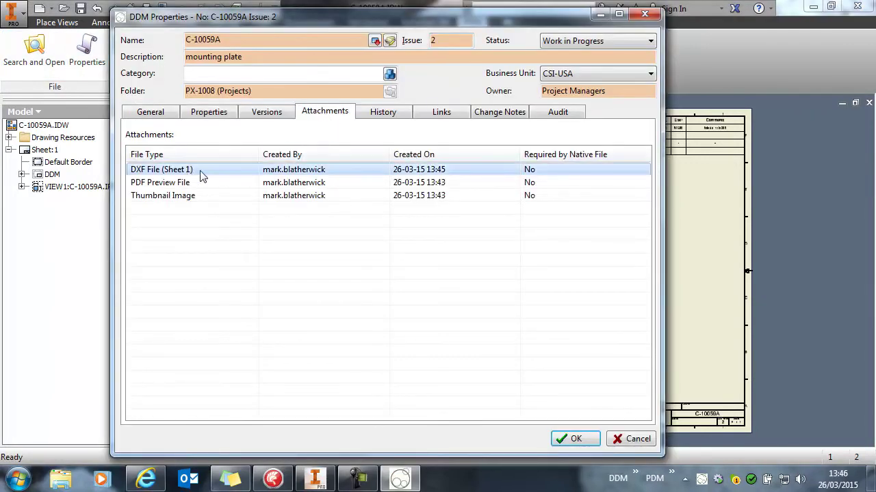
right_click(202, 175)
left_click(257, 182)
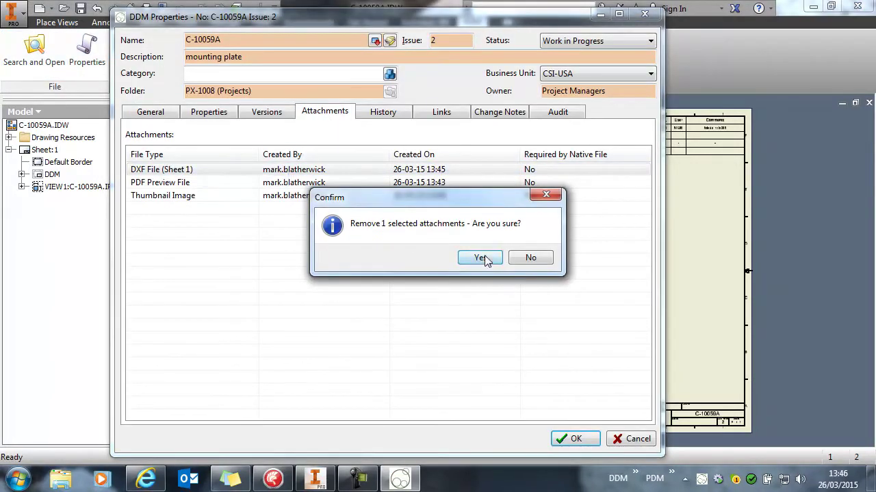
left_click(479, 258)
left_click(576, 439)
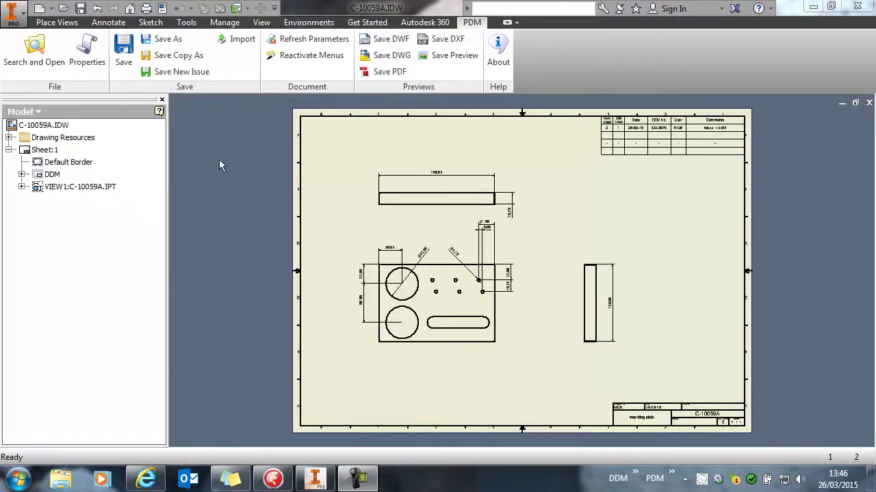
left_click(273, 478)
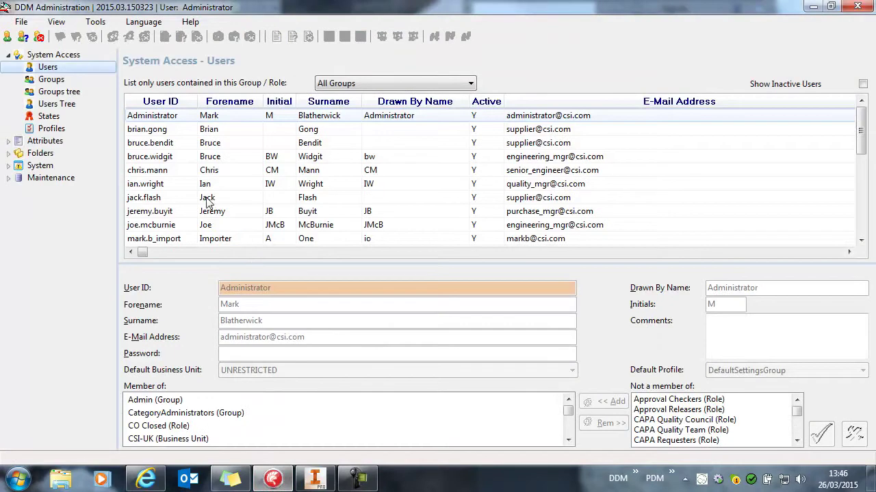
Tick DXF Attachments for Inventor in System > Config, then minimise DDM Administration.
left_click(8, 166)
left_click(51, 179)
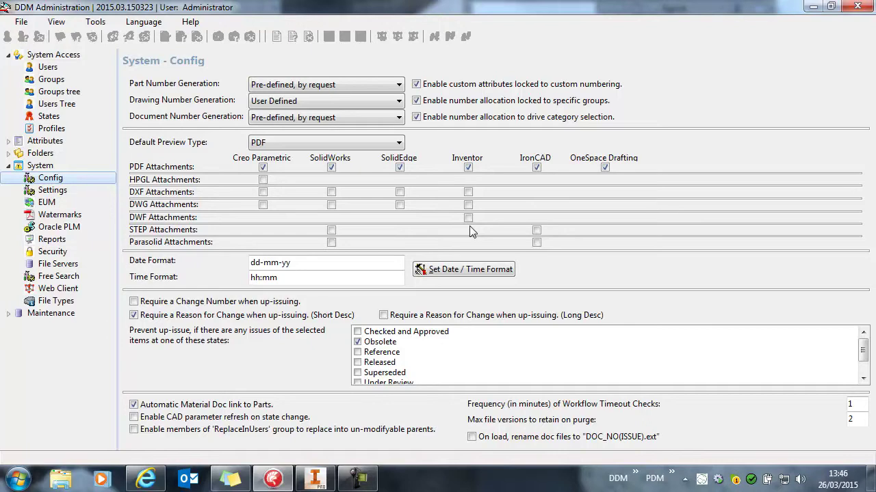
left_click(467, 192)
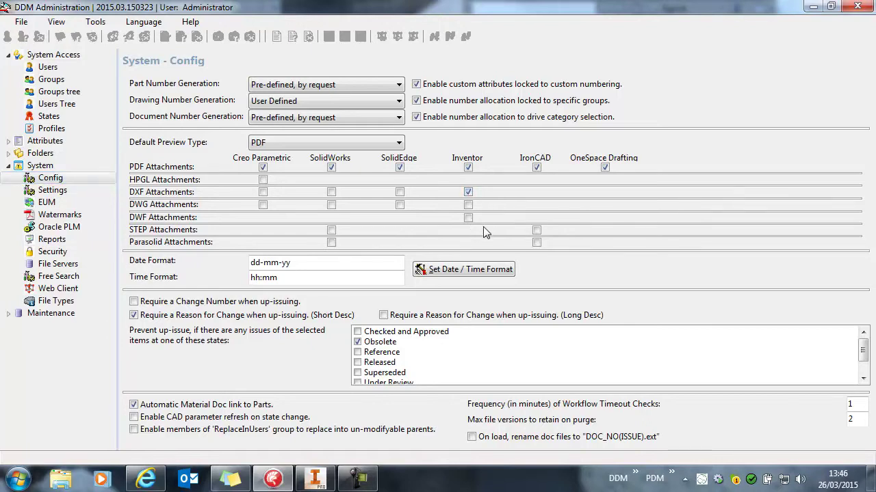
left_click(813, 7)
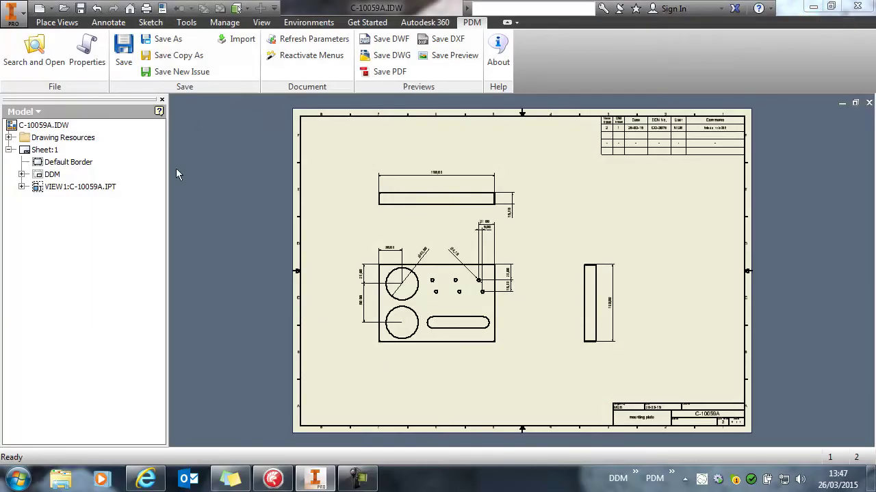
Save drawing C-10059A into DDM and close the save progress log.
left_click(125, 71)
left_click(126, 71)
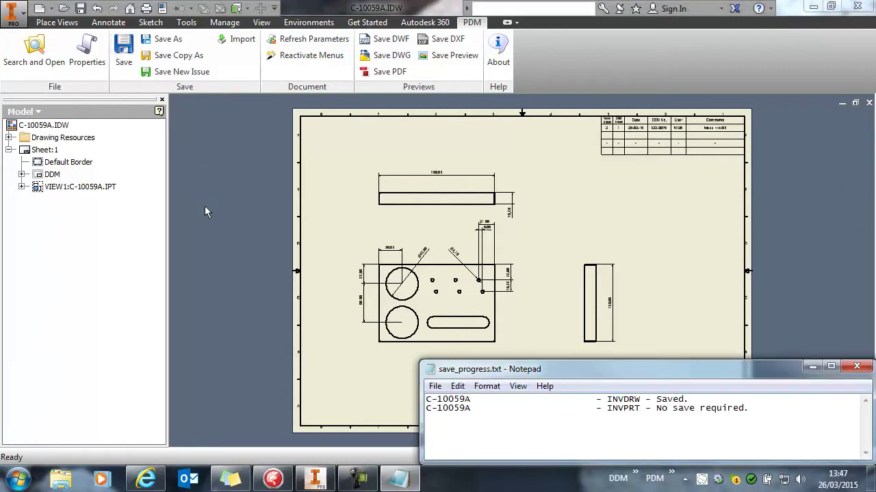
left_click(856, 366)
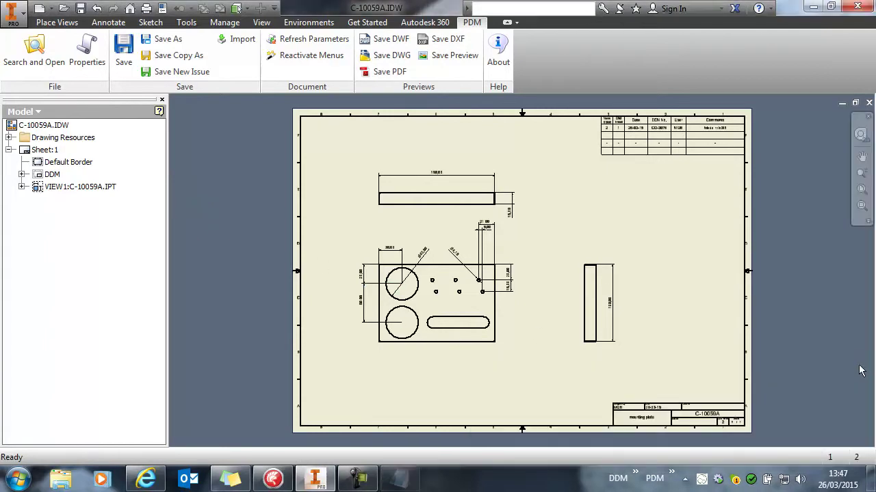
Confirm the DXF File (Sheet 1) attachment appears in C-10059A's DDM attachments.
left_click(88, 59)
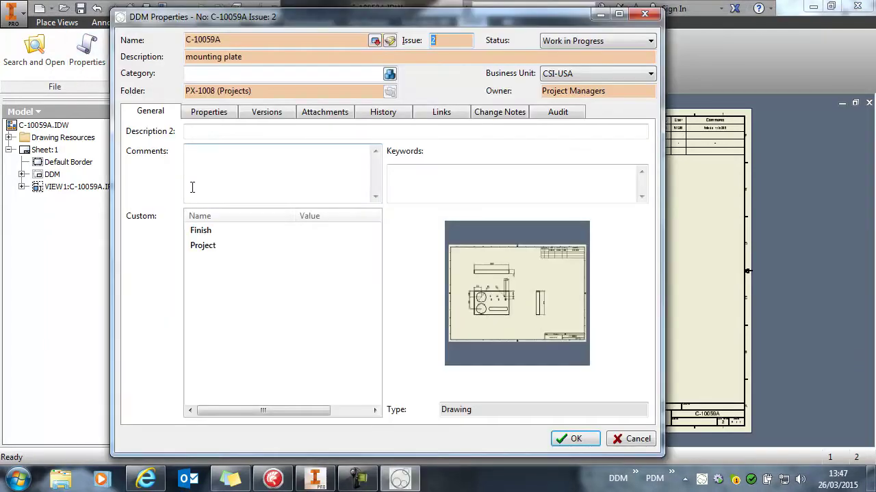
left_click(326, 113)
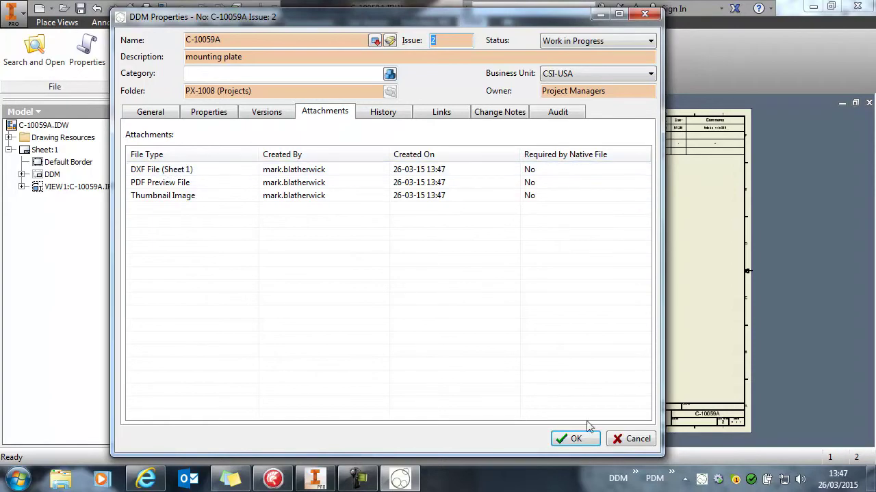
left_click(627, 440)
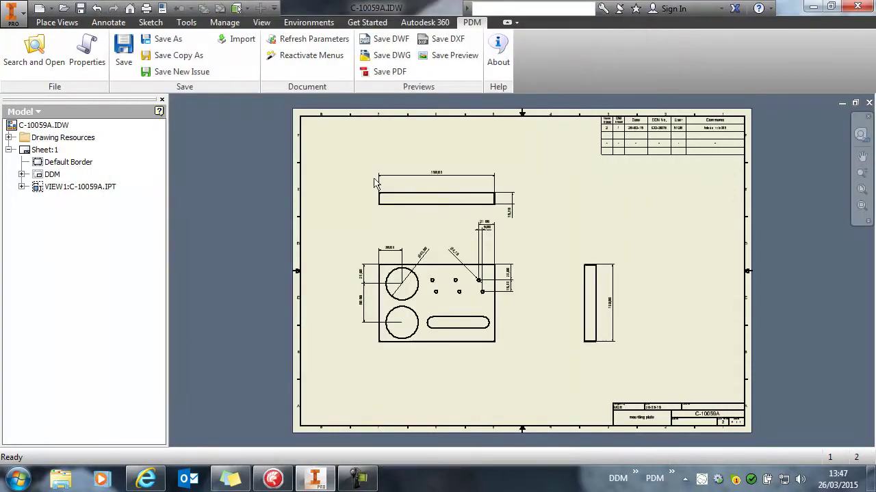
Export the DXF attachment of C-10059A issue 2 from Components and Sub-Assemblies to the Desktop.
left_click(38, 56)
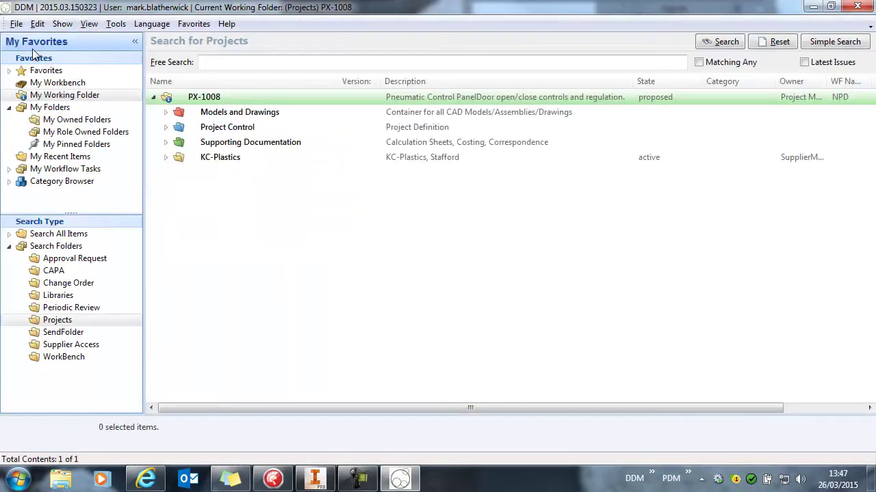
left_click(164, 113)
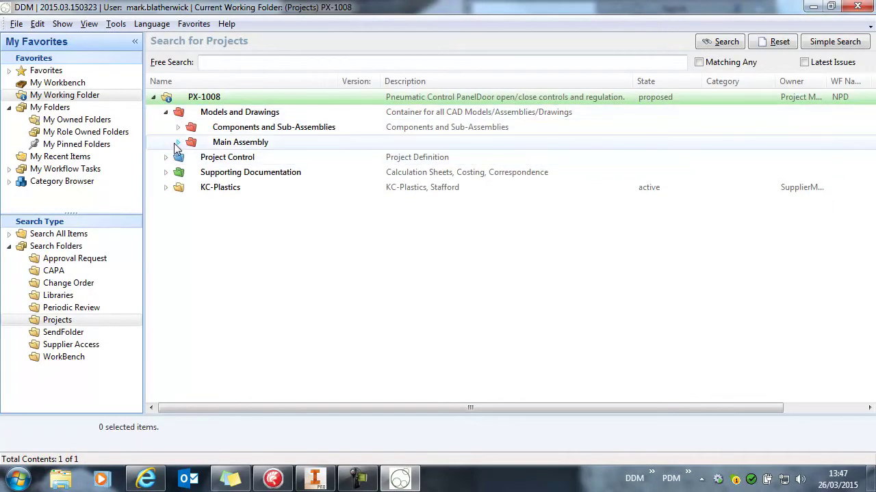
left_click(178, 127)
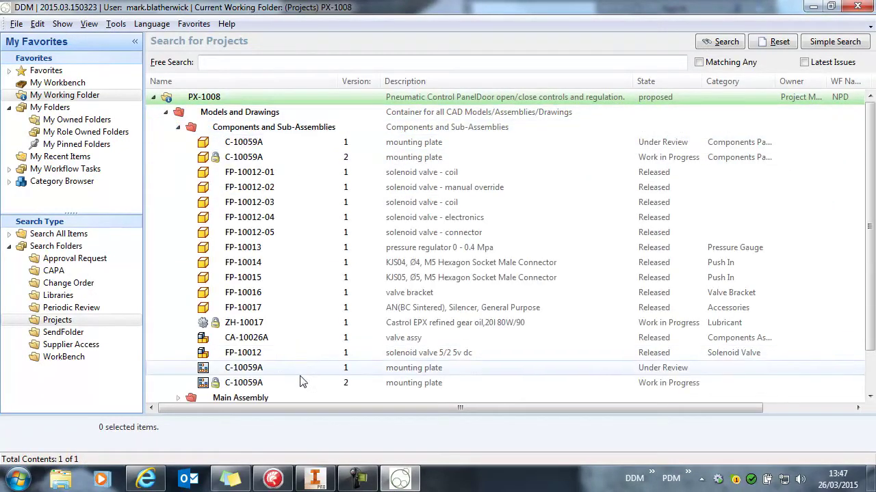
left_click(356, 382)
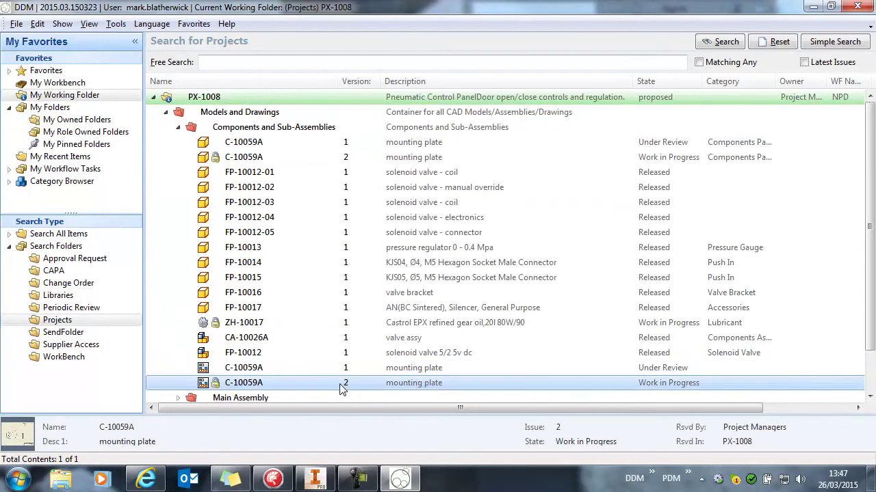
right_click(295, 389)
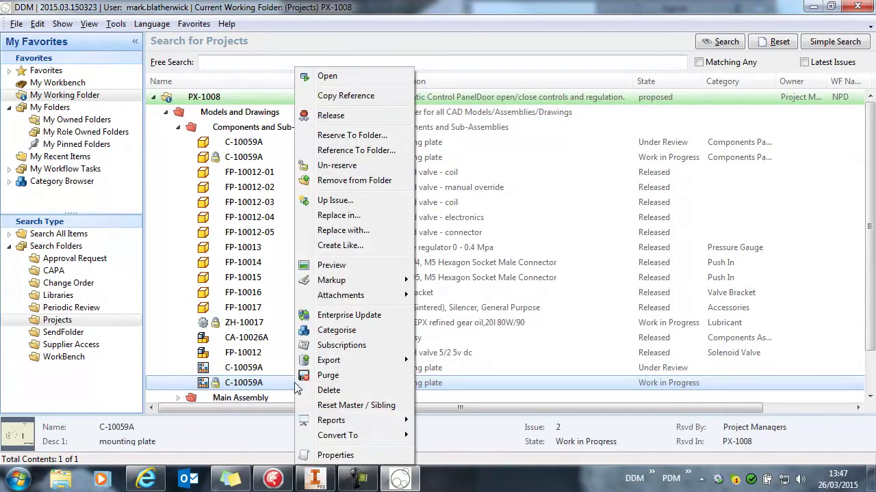
mouse_move(328, 361)
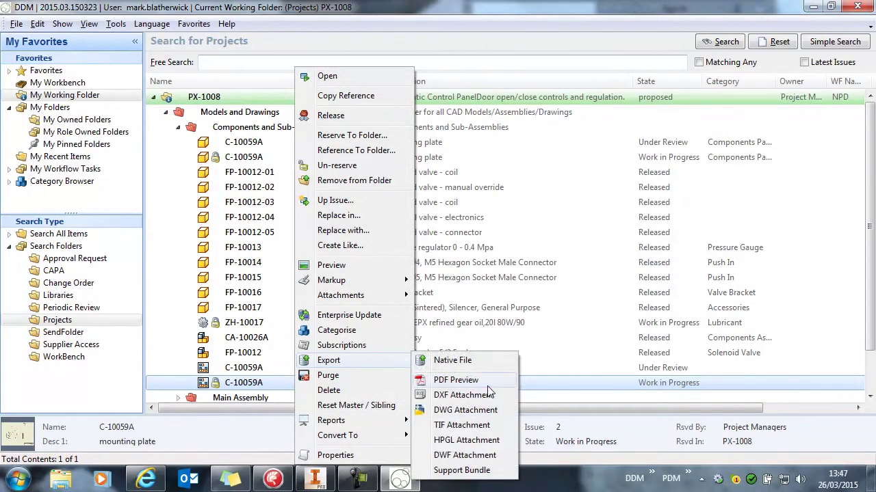
left_click(463, 396)
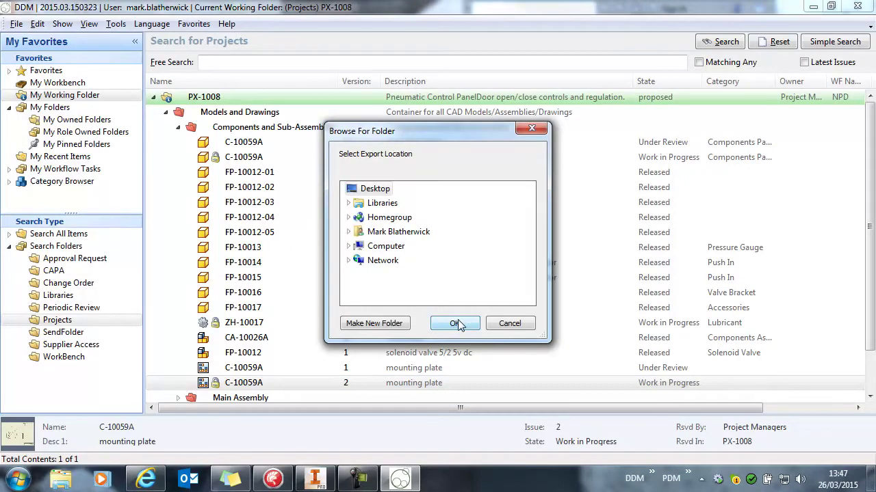
left_click(457, 324)
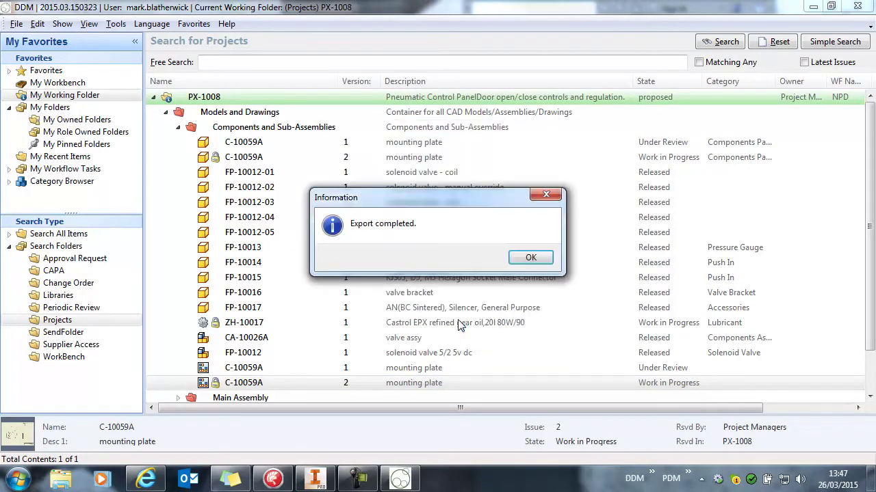
left_click(532, 258)
Locate the exported C-10059A(2)(sheet 1).DXF on the desktop, then return to the DDM Web Client.
left_click(870, 478)
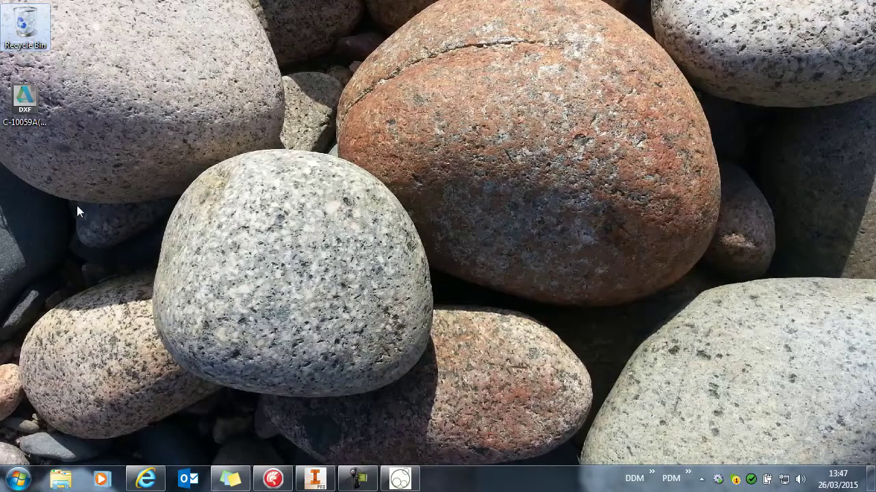
left_click_drag(33, 92, 84, 94)
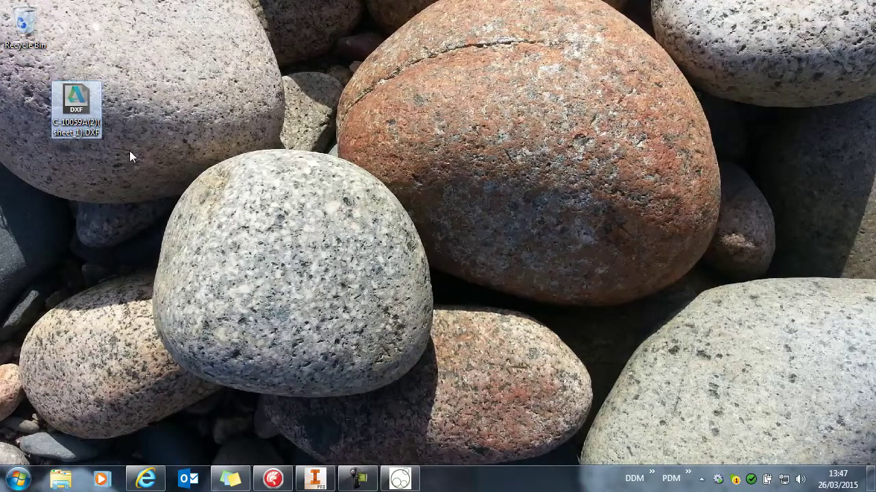
left_click(145, 479)
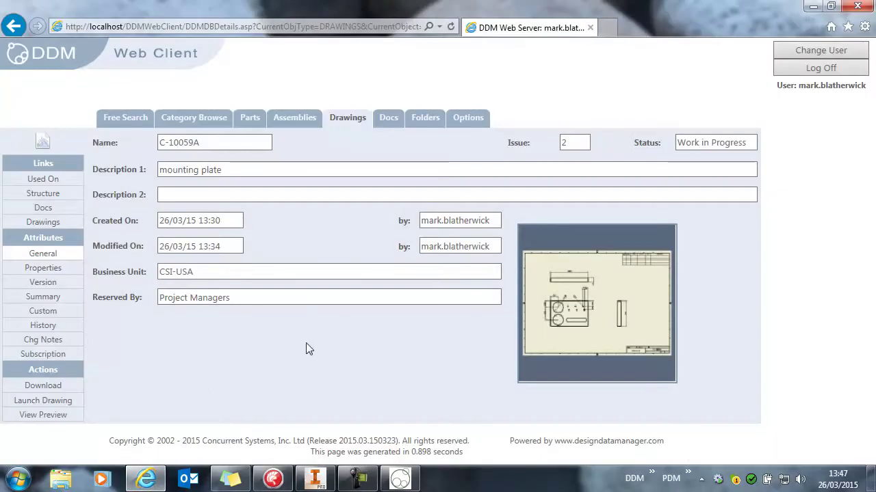